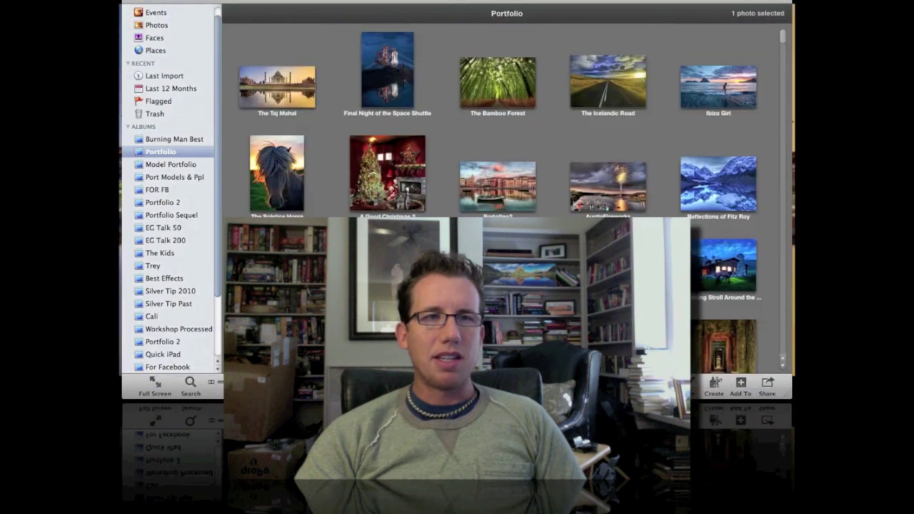
# - View the finished 'Final Night of the Space Shuttle' photo full-size in full-screen iPhoto
pyautogui.click(375, 73)
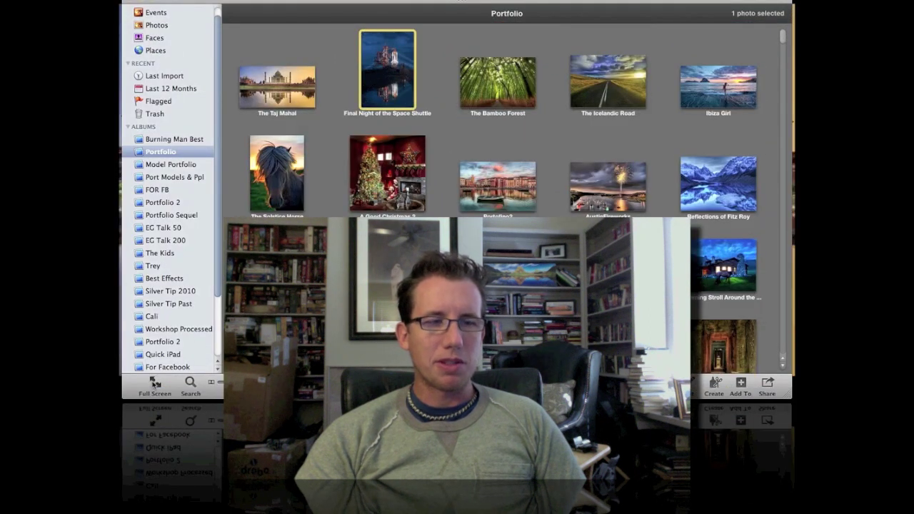
pyautogui.press('super+alt+f')
pyautogui.doubleClick(232, 32)
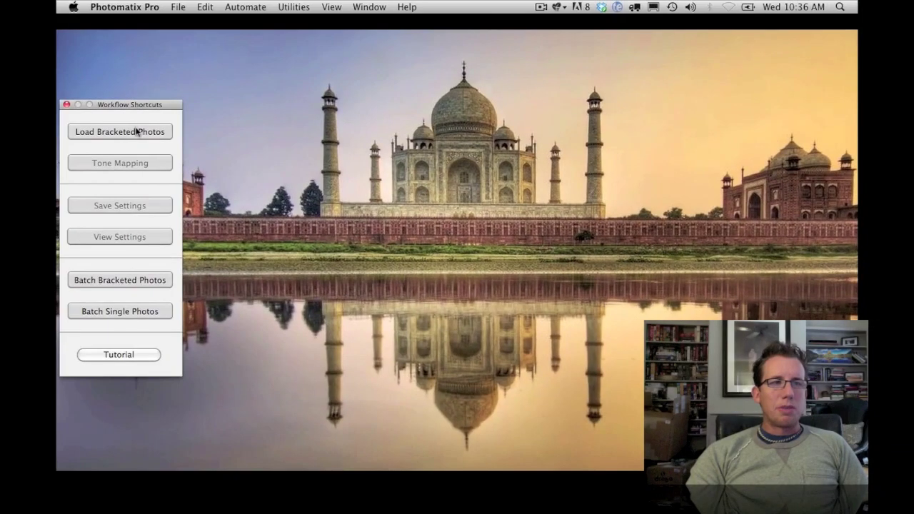
# - Load the five bracketed Shuttle JPG exposures (-2 to +2) as one bracketed set
pyautogui.click(138, 132)
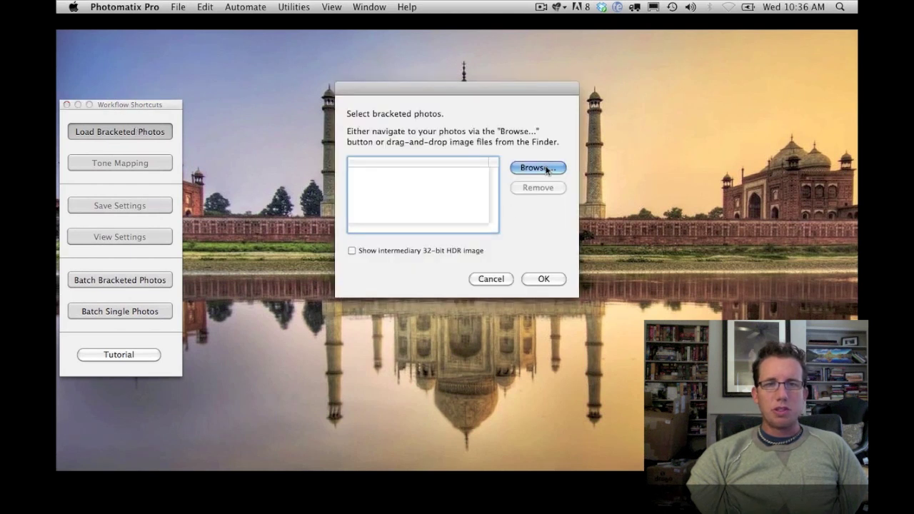
pyautogui.click(547, 169)
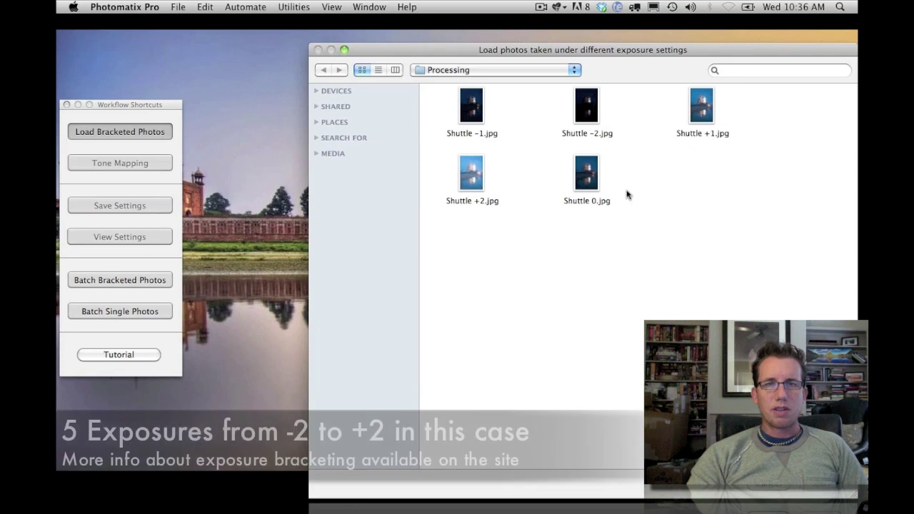
pyautogui.moveTo(774, 291); pyautogui.dragTo(465, 100)
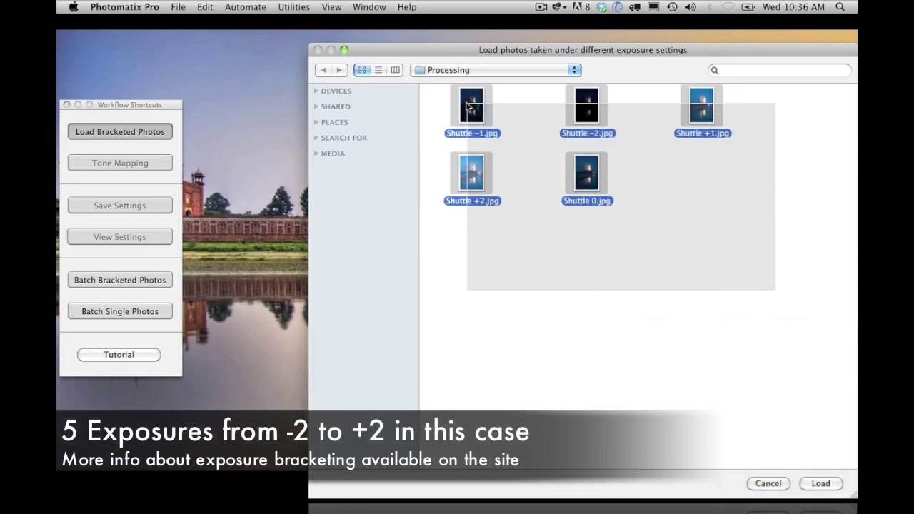
pyautogui.moveTo(468, 47); pyautogui.dragTo(350, 16)
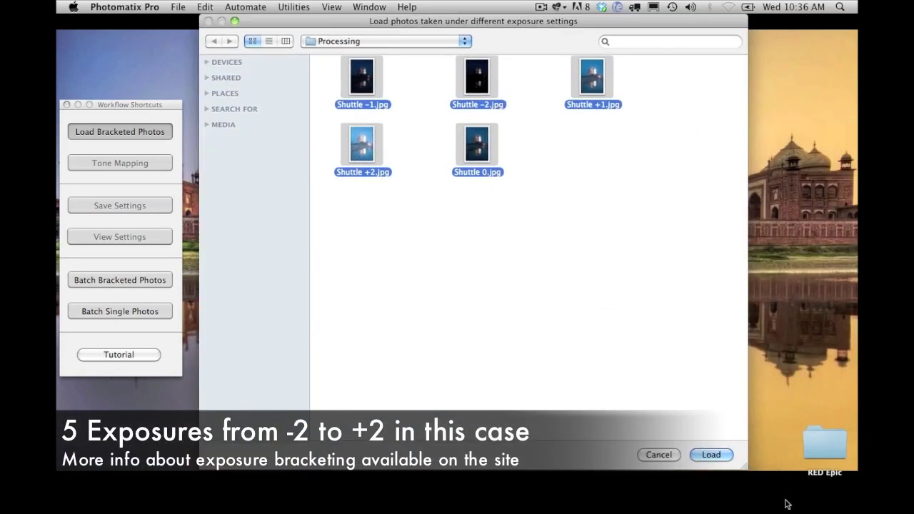
pyautogui.click(712, 455)
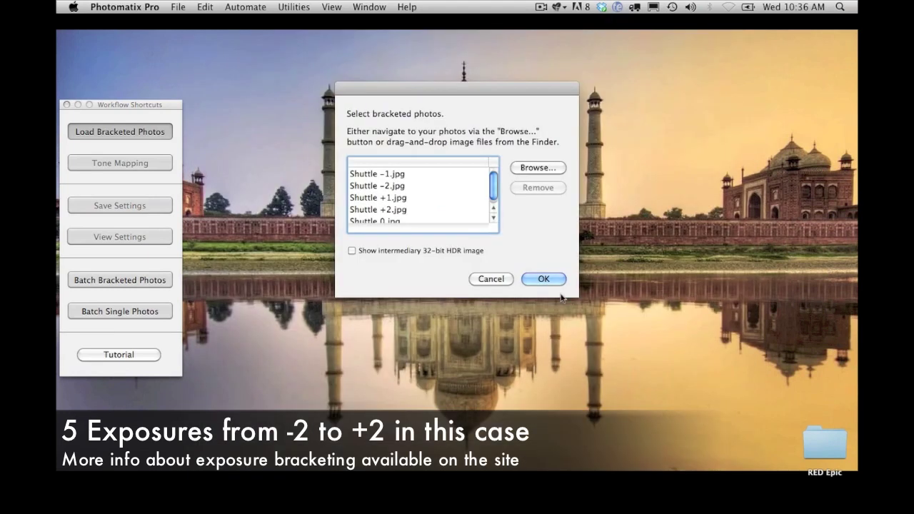
pyautogui.click(546, 280)
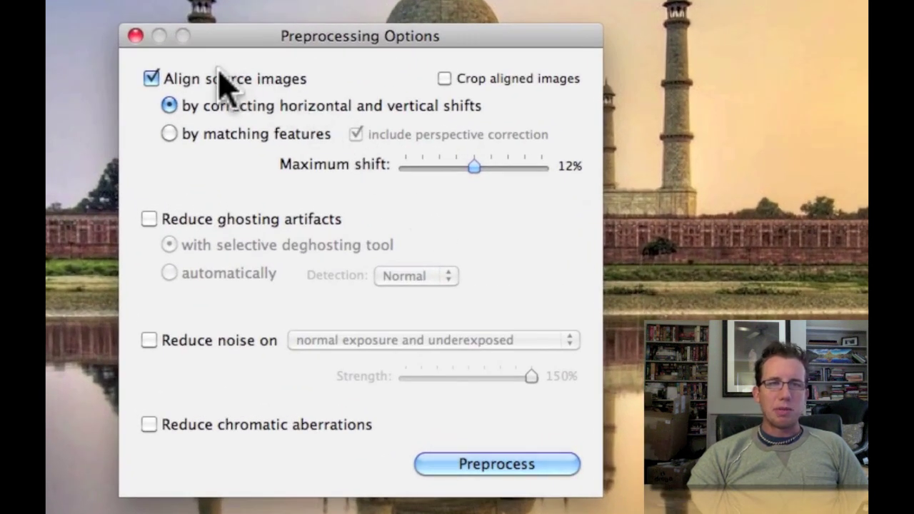
# - Preprocess the five Shuttle exposures with Align source images kept on to get the tone-mapping preview
pyautogui.moveTo(218, 74)
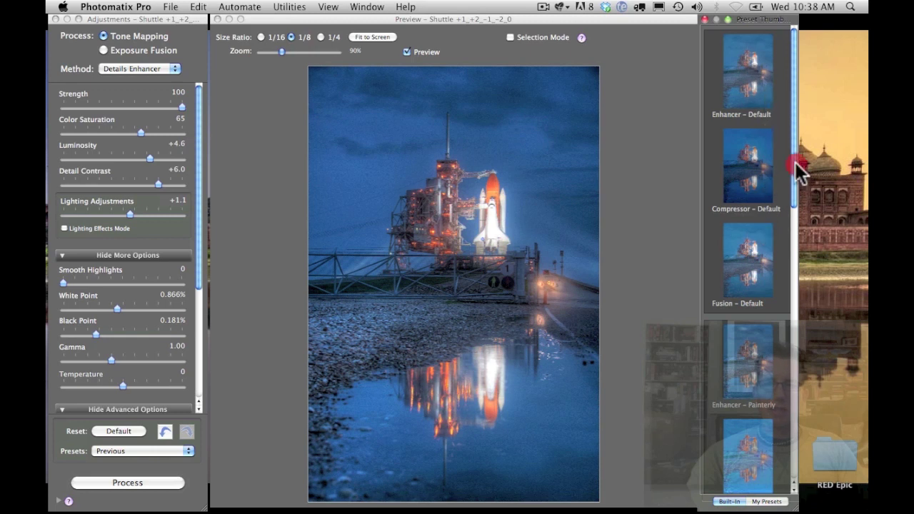
pyautogui.moveTo(797, 166)
pyautogui.mouseDown()
pyautogui.moveTo(805, 457)
pyautogui.moveTo(795, 136)
pyautogui.moveTo(794, 150)
pyautogui.mouseUp()
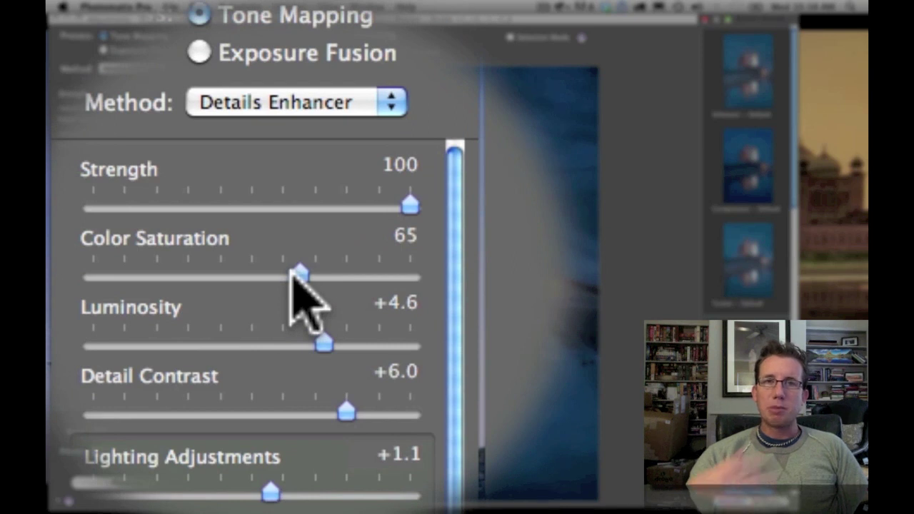
pyautogui.moveTo(296, 275); pyautogui.dragTo(411, 277)
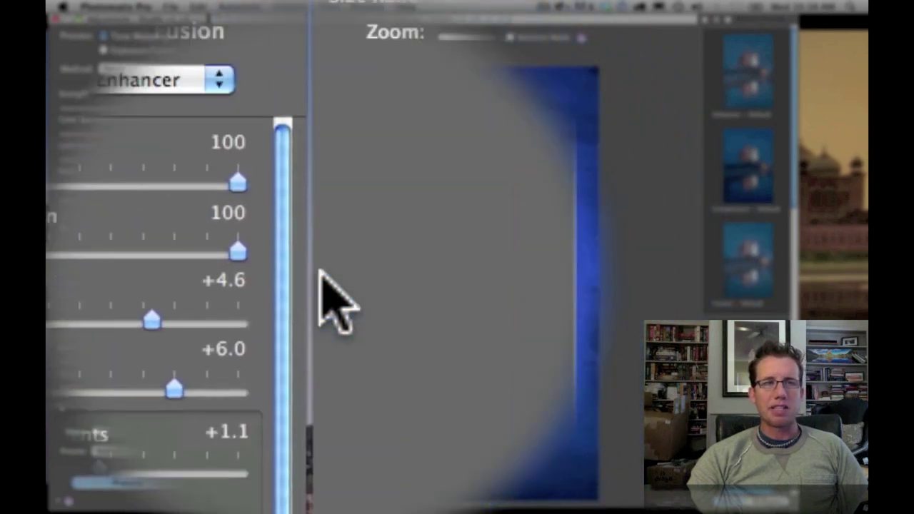
pyautogui.moveTo(321, 273); pyautogui.dragTo(300, 270)
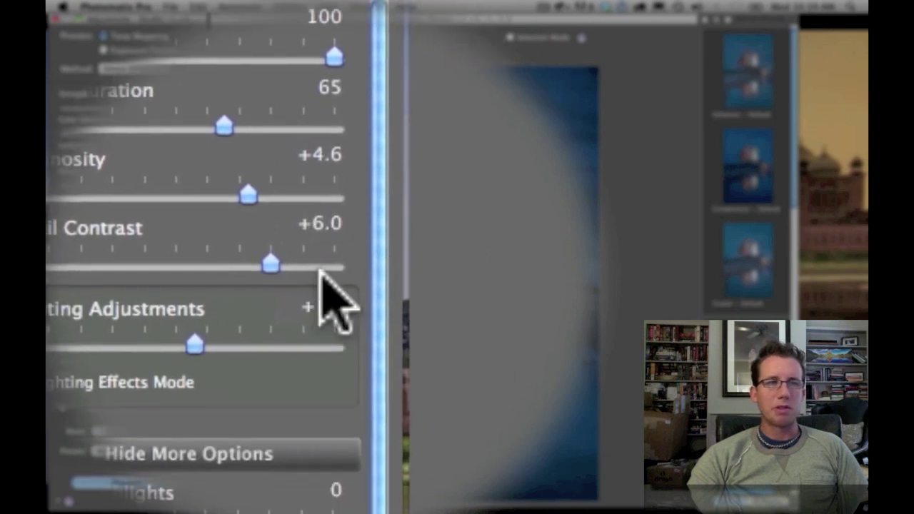
# - Set Luminosity to about +2.8 after trying brighter and darker values
pyautogui.moveTo(321, 275); pyautogui.dragTo(425, 274)
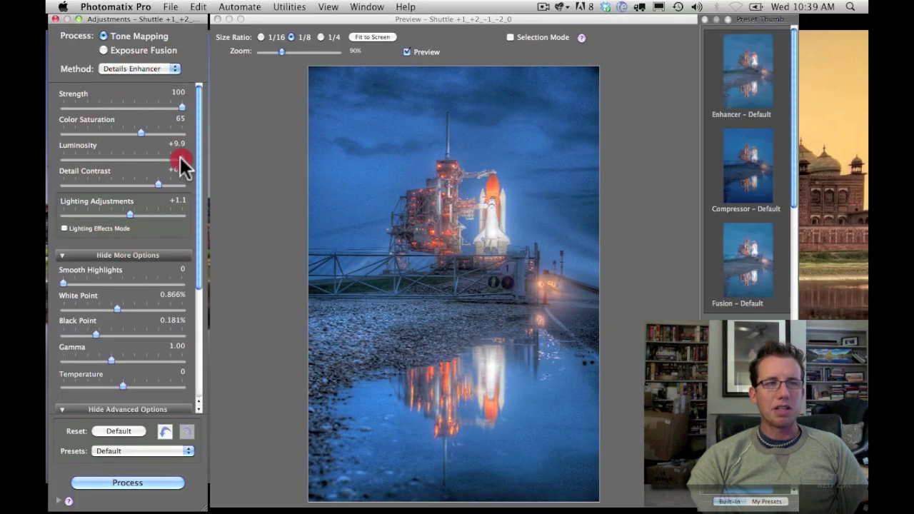
pyautogui.moveTo(180, 158); pyautogui.dragTo(111, 158)
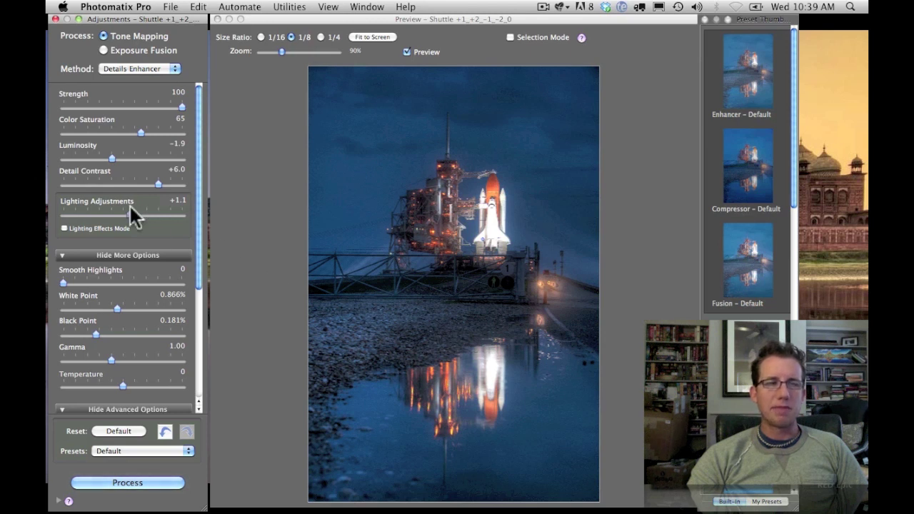
pyautogui.moveTo(112, 158); pyautogui.dragTo(140, 157)
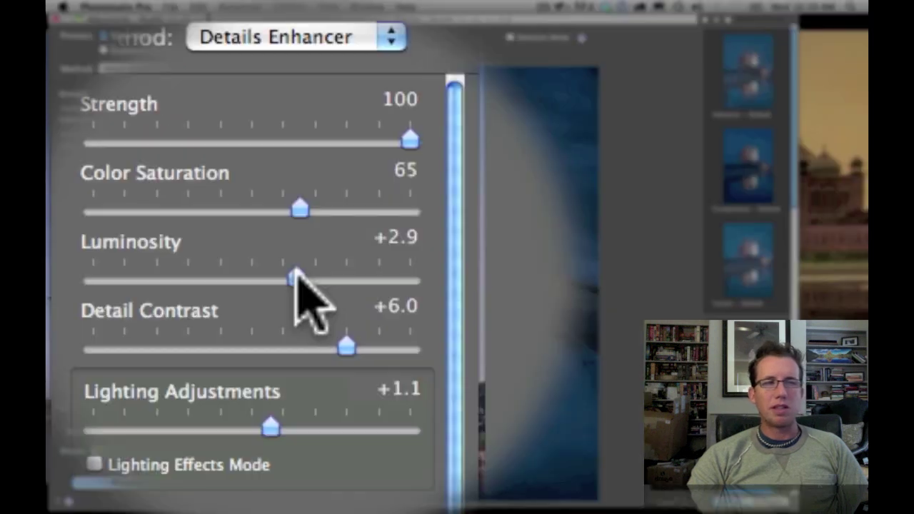
pyautogui.click(139, 155)
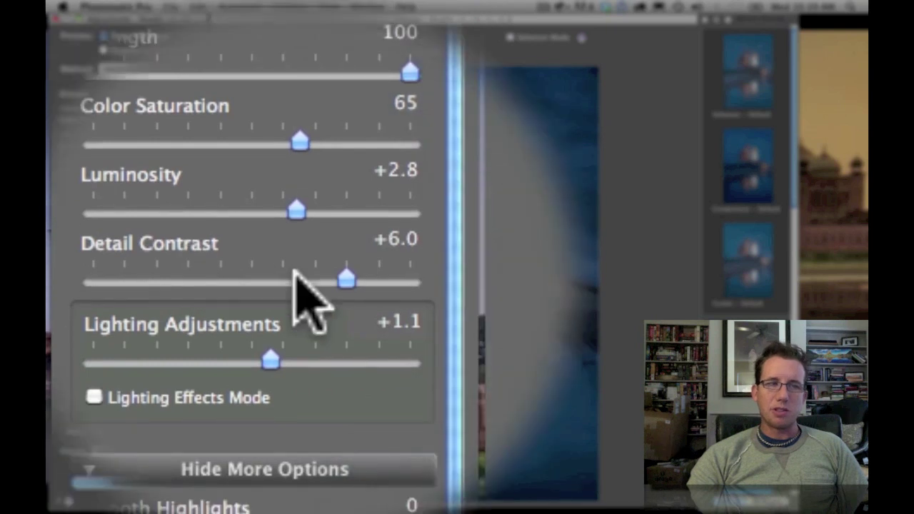
# - Set Detail Contrast to +7.4 after trying +9.7 and +2.1
pyautogui.moveTo(321, 277); pyautogui.dragTo(390, 277)
pyautogui.moveTo(321, 277); pyautogui.dragTo(201, 277)
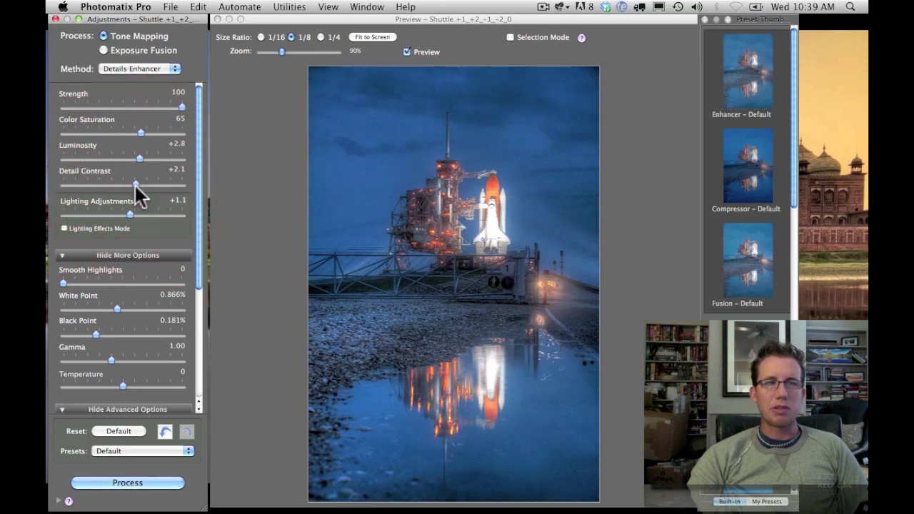
pyautogui.moveTo(156, 186); pyautogui.dragTo(166, 186)
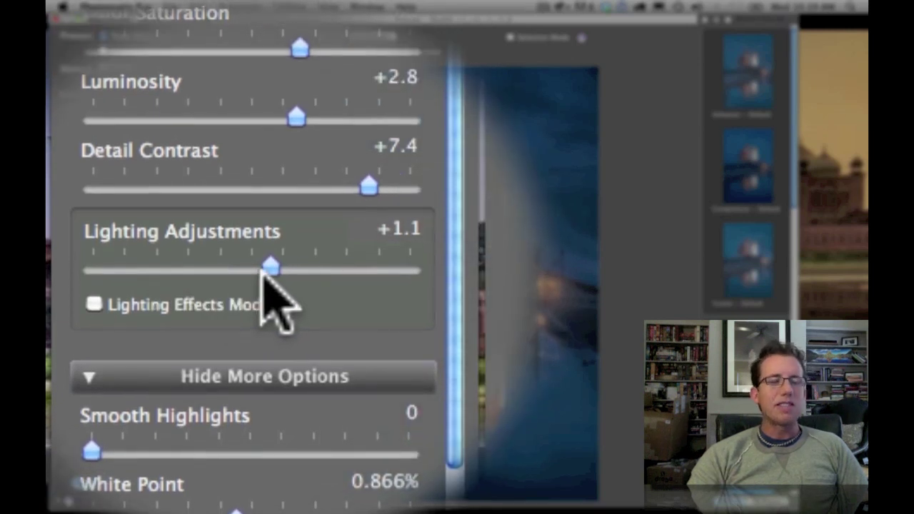
# - Try Lighting Adjustments at +10 and -9.9 and the preset Lighting Effects, then settle at +2.6
pyautogui.moveTo(272, 275); pyautogui.dragTo(417, 273)
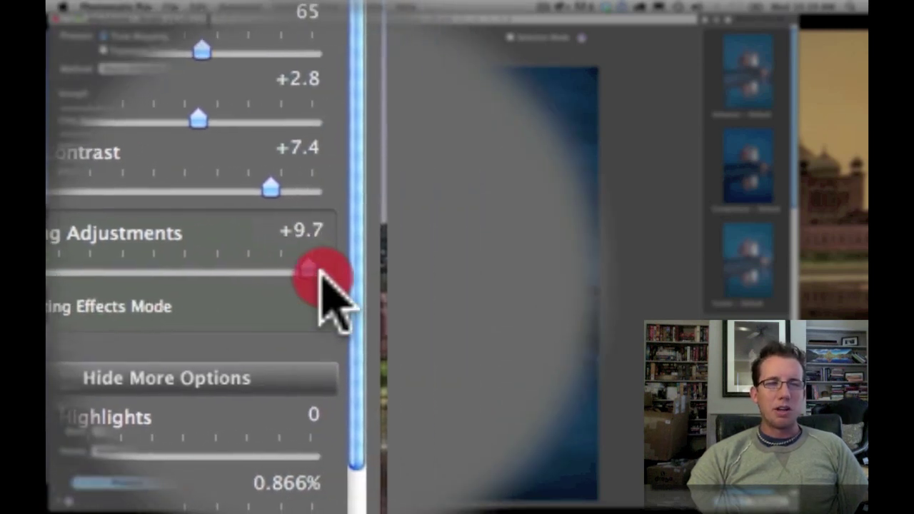
pyautogui.moveTo(319, 274); pyautogui.dragTo(322, 275)
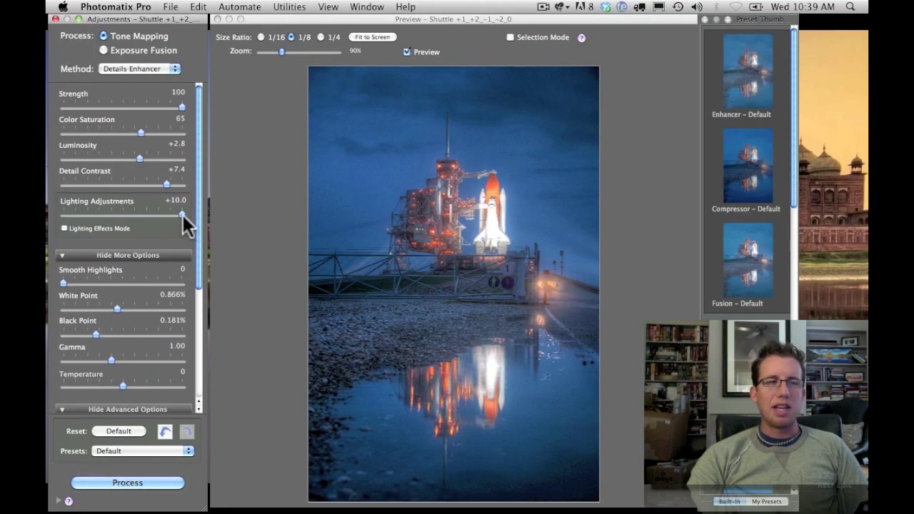
pyautogui.moveTo(183, 215); pyautogui.dragTo(64, 216)
pyautogui.click(65, 228)
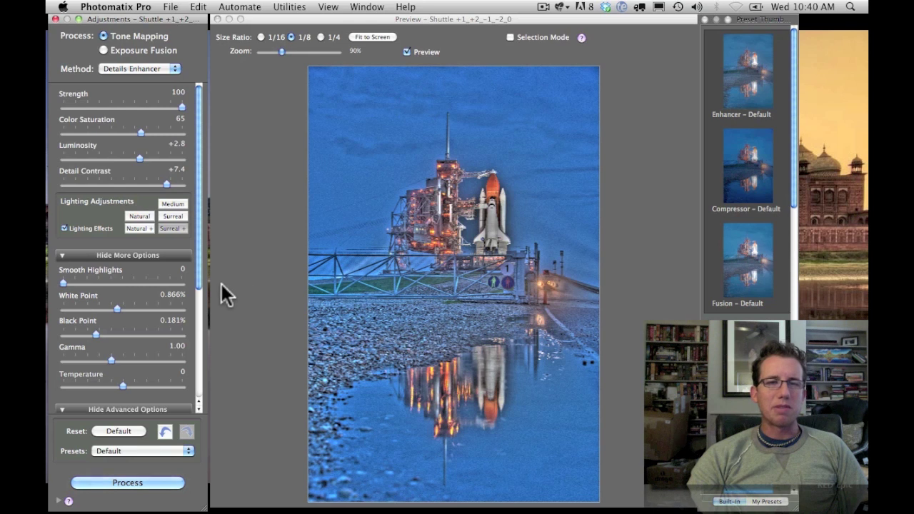
pyautogui.click(64, 228)
pyautogui.click(65, 228)
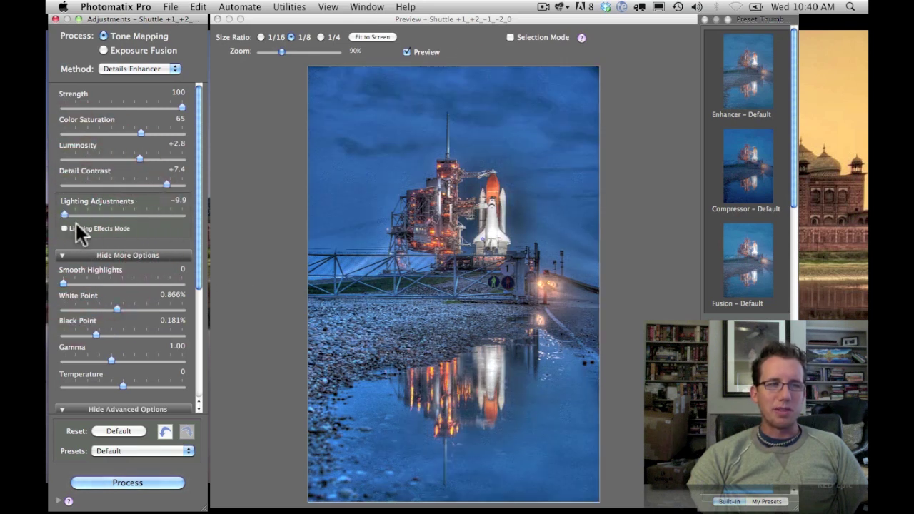
pyautogui.moveTo(62, 215); pyautogui.dragTo(138, 215)
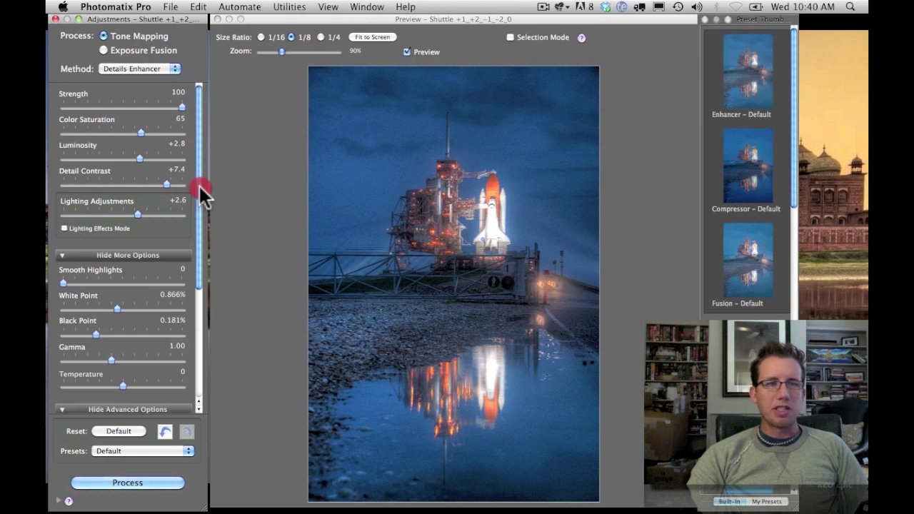
# - Set Black Point to 0.305%, then bring White Point down from 3.208% to 1.055%
pyautogui.moveTo(199, 185); pyautogui.dragTo(213, 290)
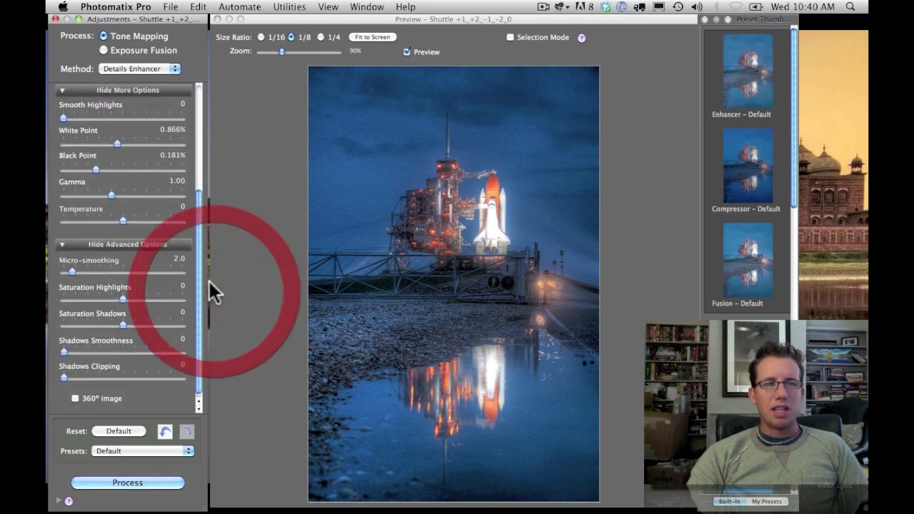
pyautogui.moveTo(96, 170); pyautogui.dragTo(95, 171)
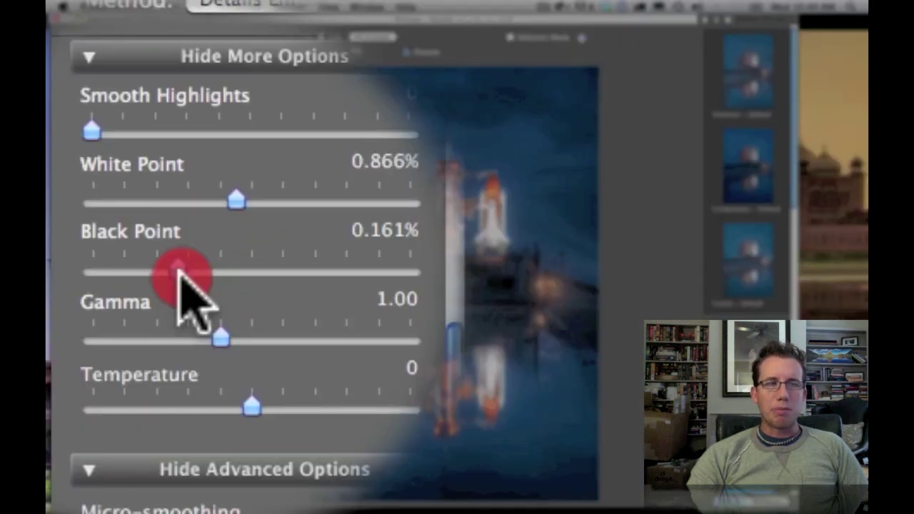
pyautogui.moveTo(180, 275); pyautogui.dragTo(47, 274)
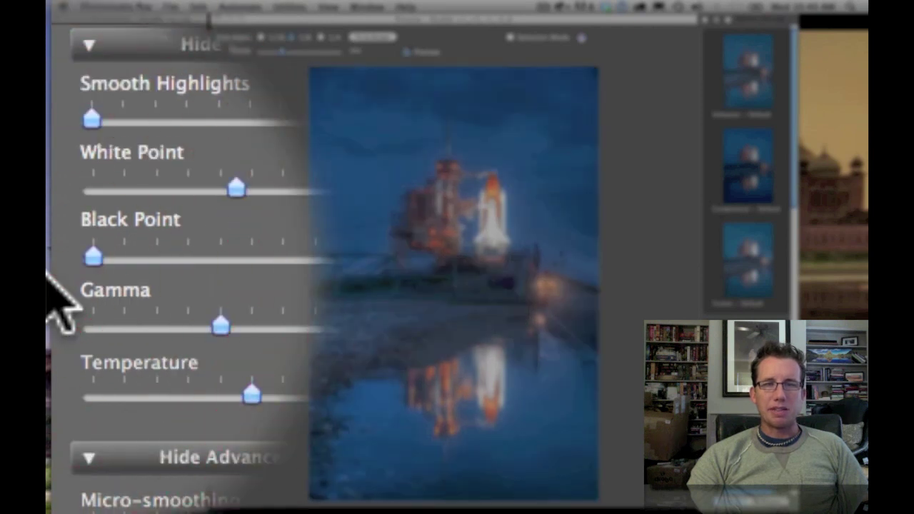
pyautogui.moveTo(91, 265); pyautogui.dragTo(196, 274)
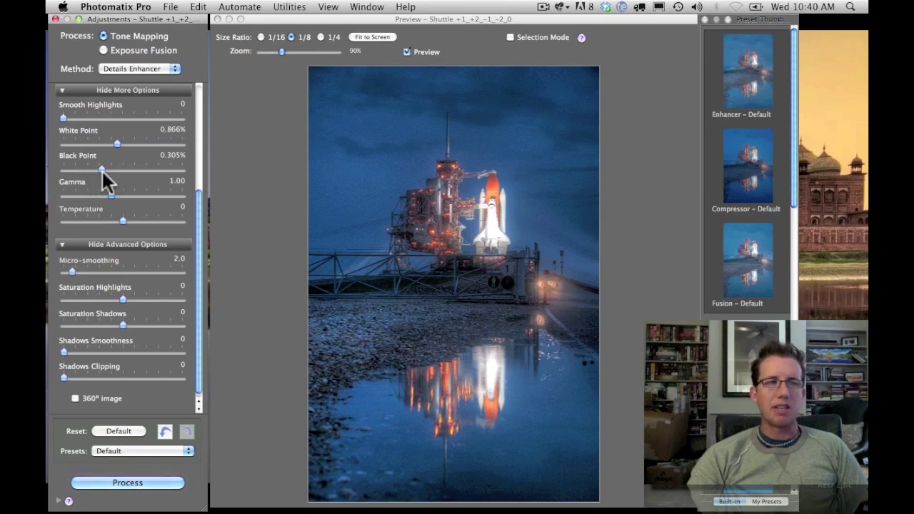
pyautogui.moveTo(117, 145); pyautogui.dragTo(145, 143)
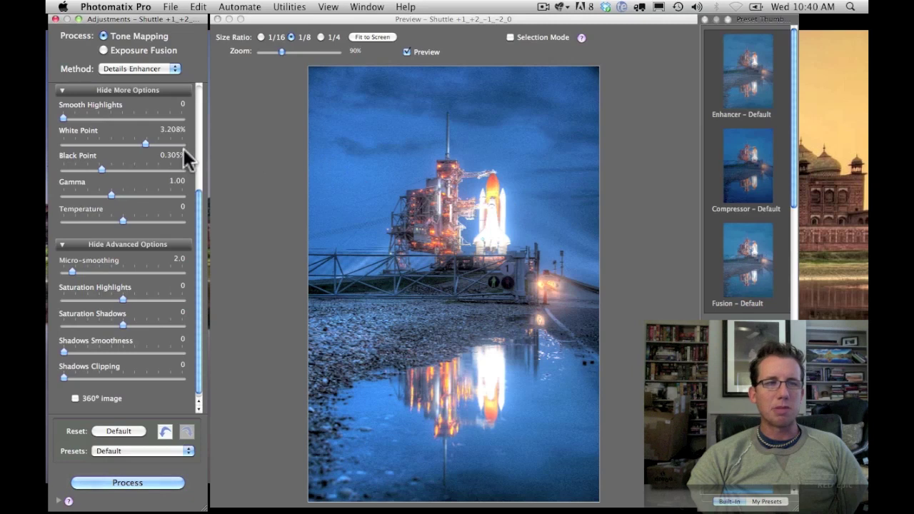
pyautogui.moveTo(145, 144); pyautogui.dragTo(121, 139)
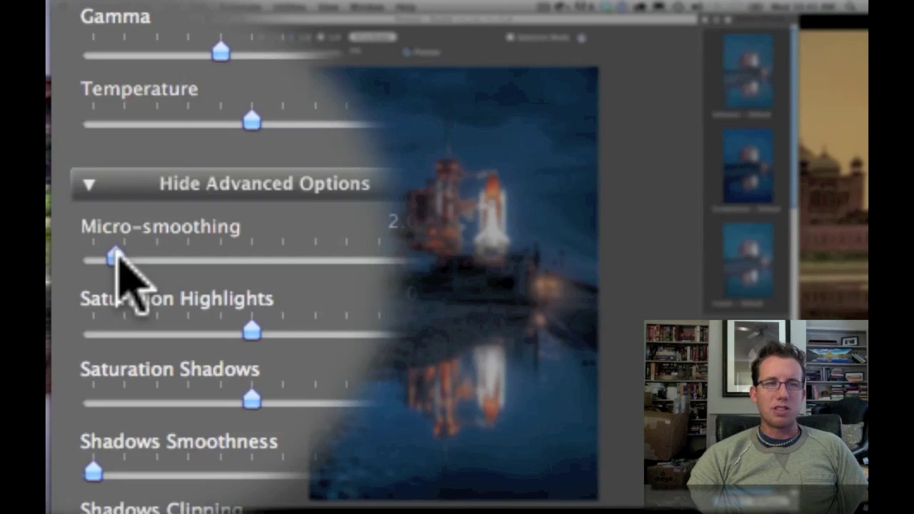
# - Compare Micro-smoothing at 18.0 and 0, then set it to 3.2
pyautogui.click(116, 257)
pyautogui.moveTo(116, 257); pyautogui.dragTo(285, 258)
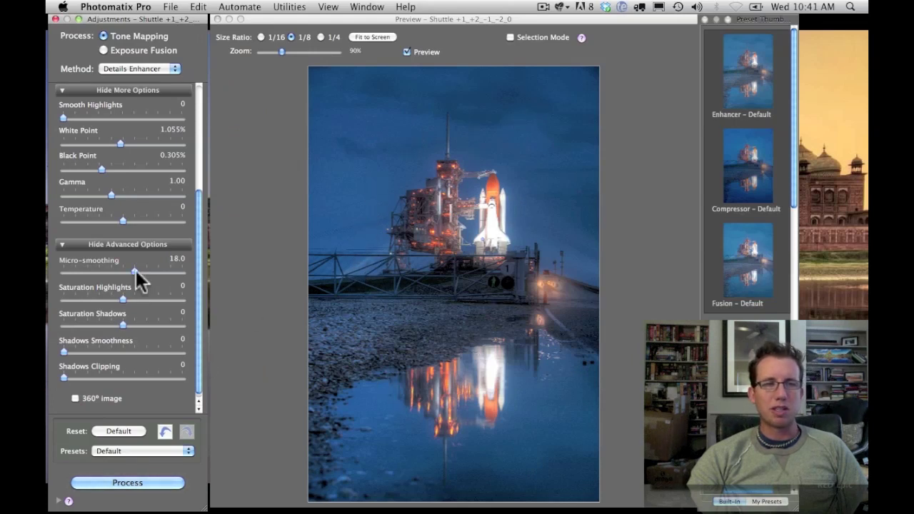
pyautogui.moveTo(135, 272); pyautogui.dragTo(49, 281)
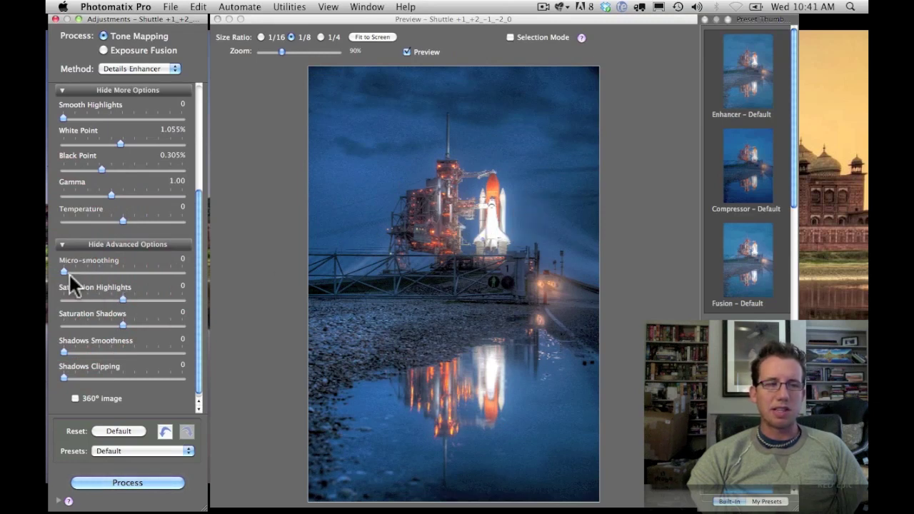
pyautogui.moveTo(66, 272); pyautogui.dragTo(78, 271)
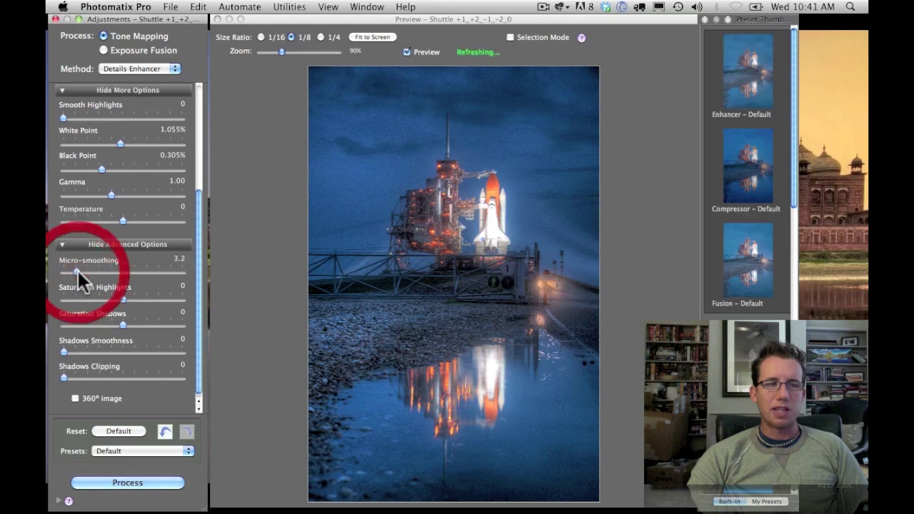
# - Process the tone mapping with Details Enhancer to render the final shuttle image
pyautogui.click(113, 482)
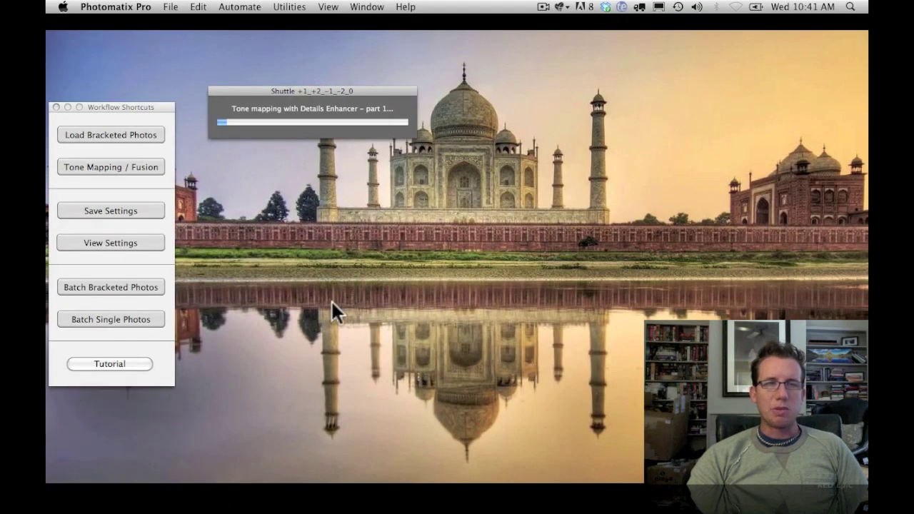